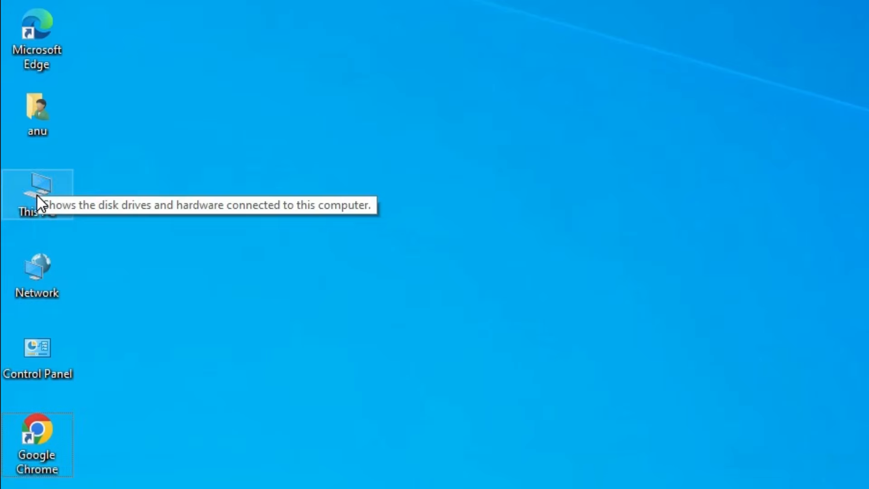
Step: Check the system type in this PC's properties, then close the Settings window
right_click(37, 195)
click(118, 421)
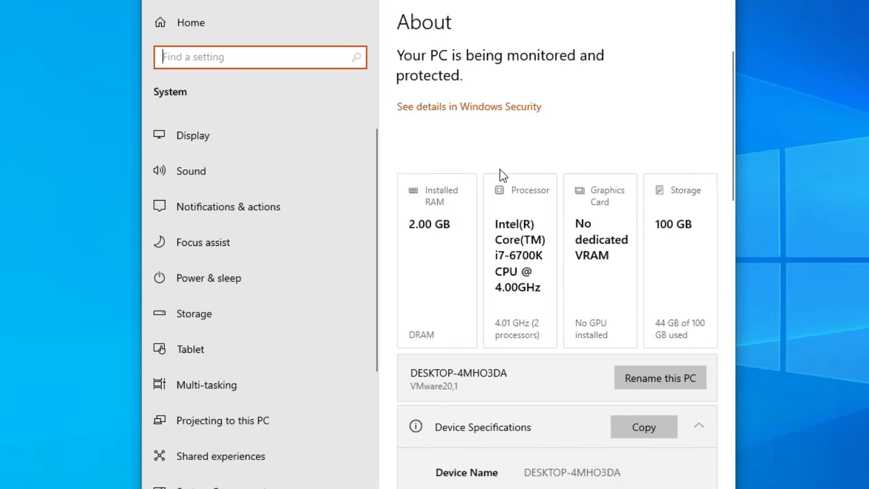
scroll(551, 218, down, 10)
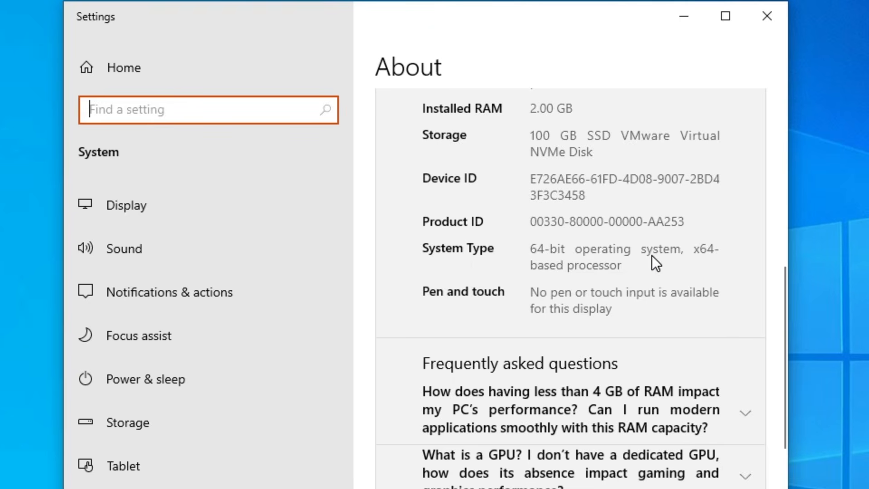
click(780, 28)
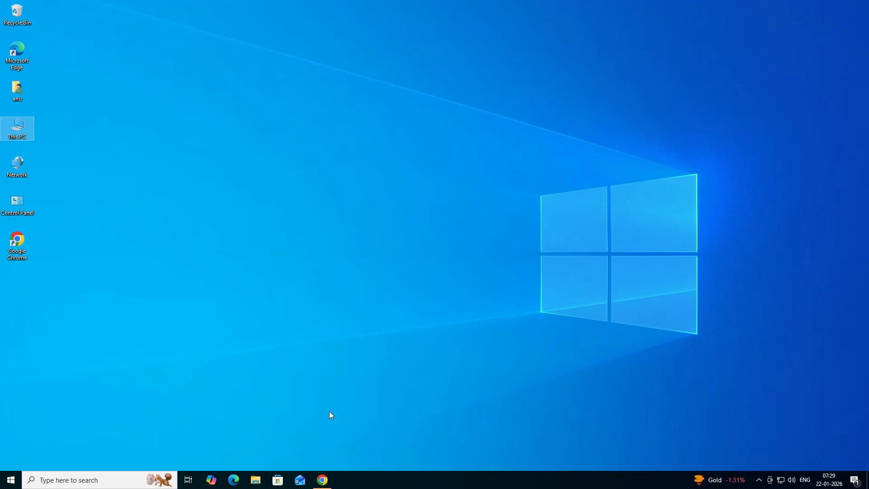
Step: Switch to Chrome and run a Google search for "brother dcp t430w printer driver"
click(323, 480)
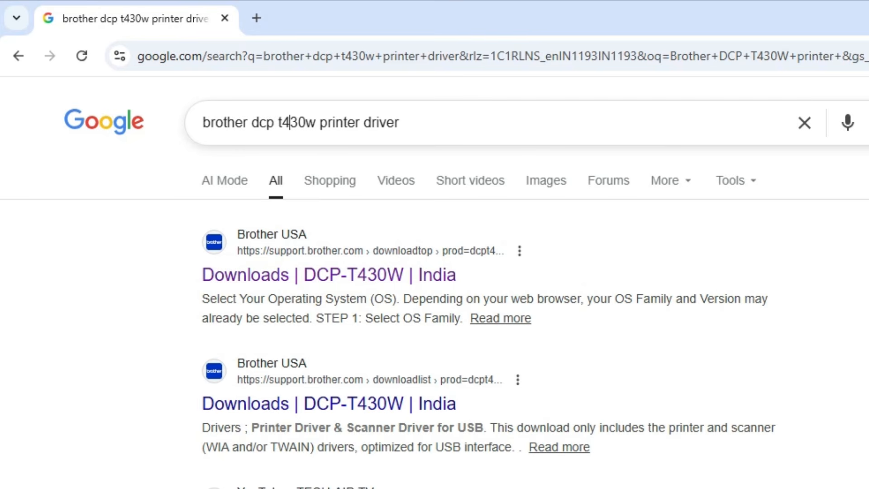
click(403, 123)
key(Return)
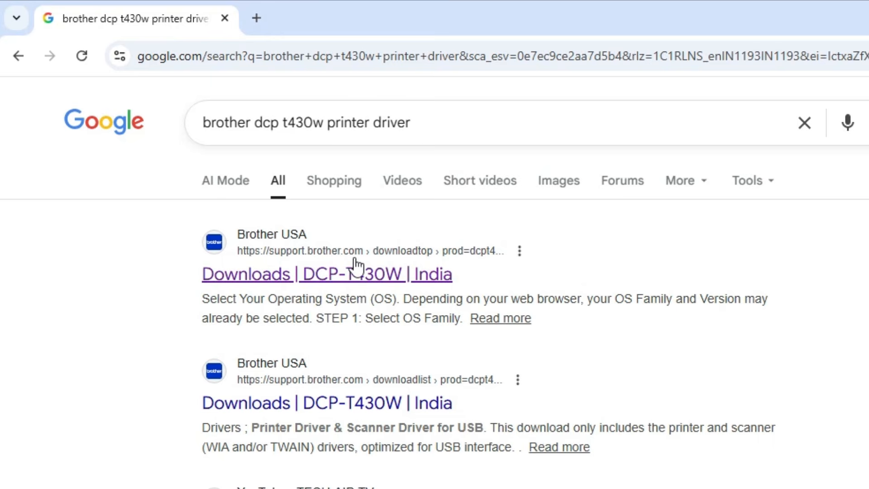
Step: Open the first "Downloads | DCP-T430W | India" result from Brother in a new tab and switch to it
right_click(335, 274)
click(378, 294)
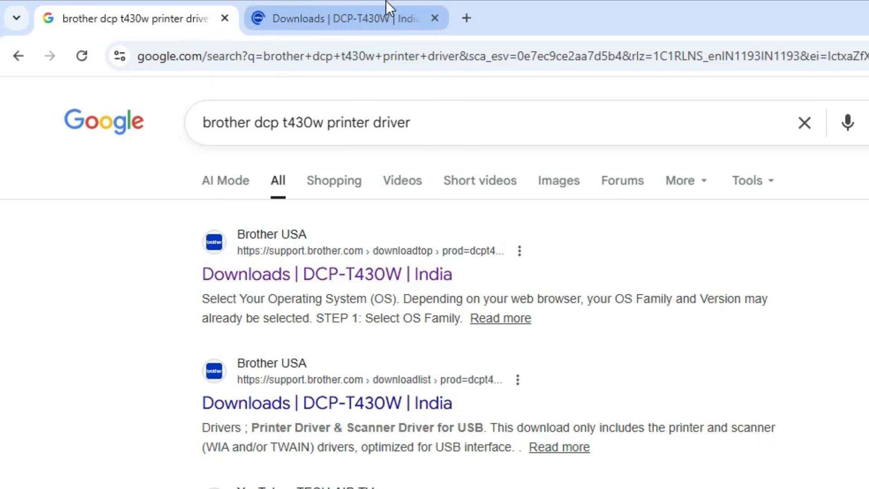
click(385, 16)
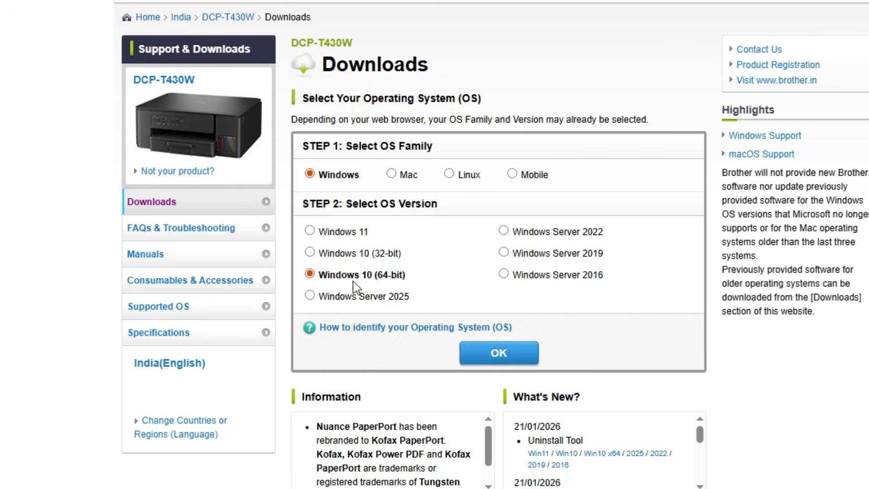
Step: Confirm Windows 10 (64-bit) as the operating system and download the Printer Driver & Scanner Driver for USB, agreeing to the EULA
click(491, 350)
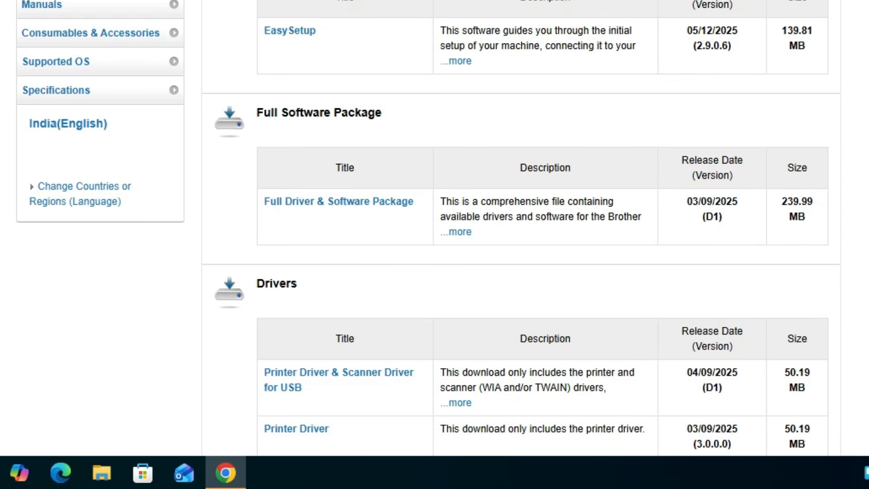
scroll(361, 118, down, 5)
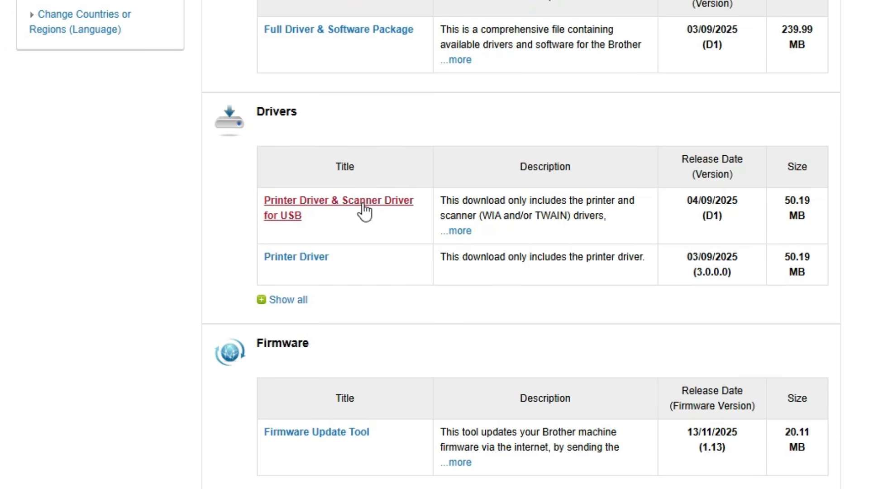
click(391, 199)
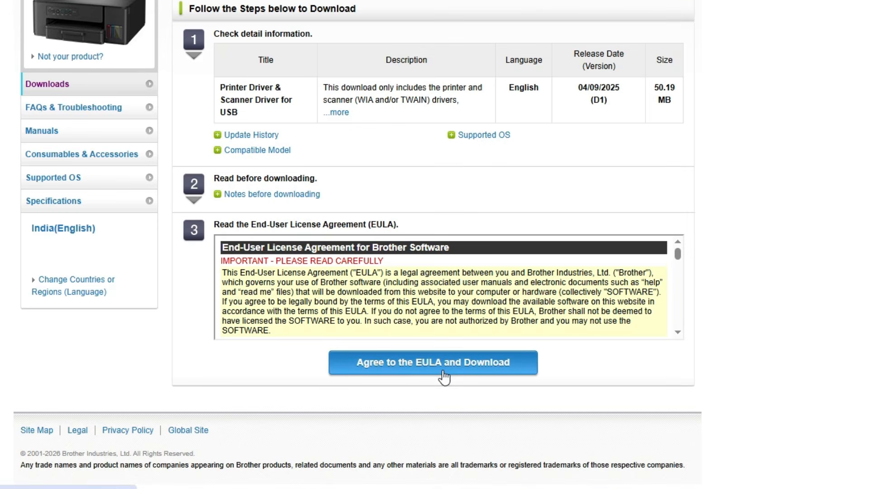
click(476, 362)
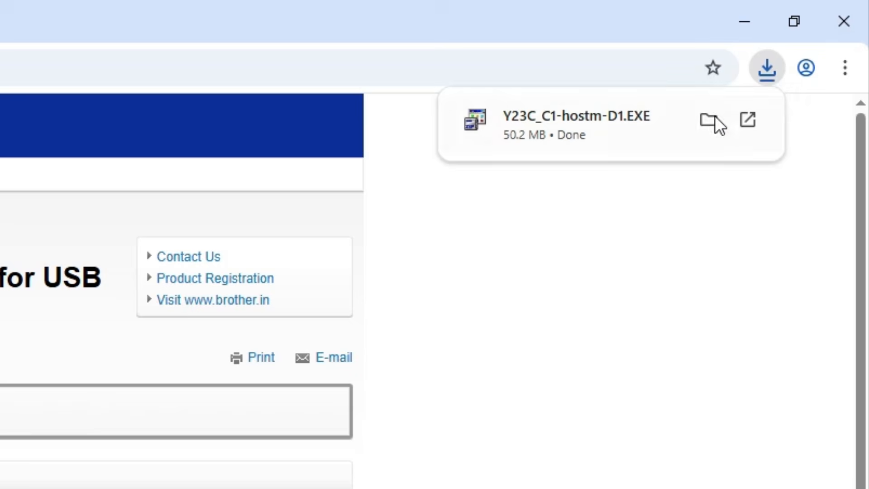
Step: Show the downloaded Y23C_C1-hostm-D1.EXE in its folder, minimize Chrome and move the file onto the desktop
click(711, 117)
click(745, 22)
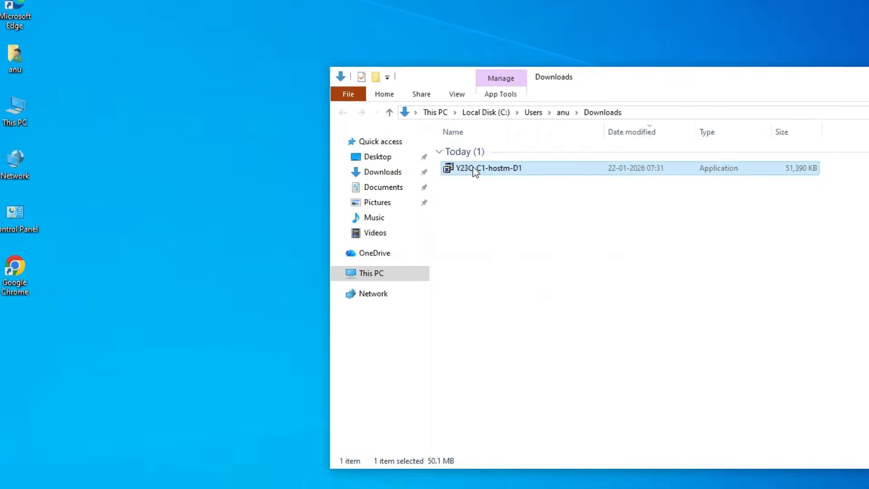
drag(340, 170, 92, 259)
click(744, 105)
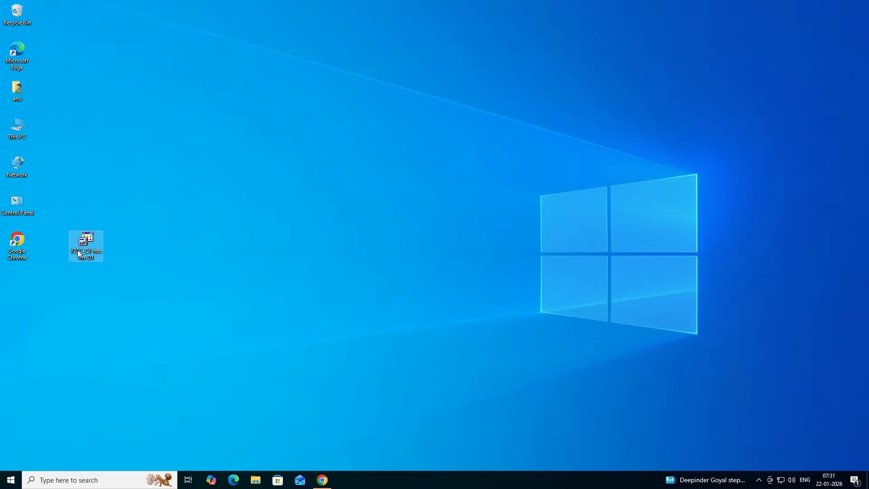
Step: Extract the Y23C_C1-hostm-D1 driver package on the desktop and place the resulting gdi folder below the package file
mouse_move(83, 254)
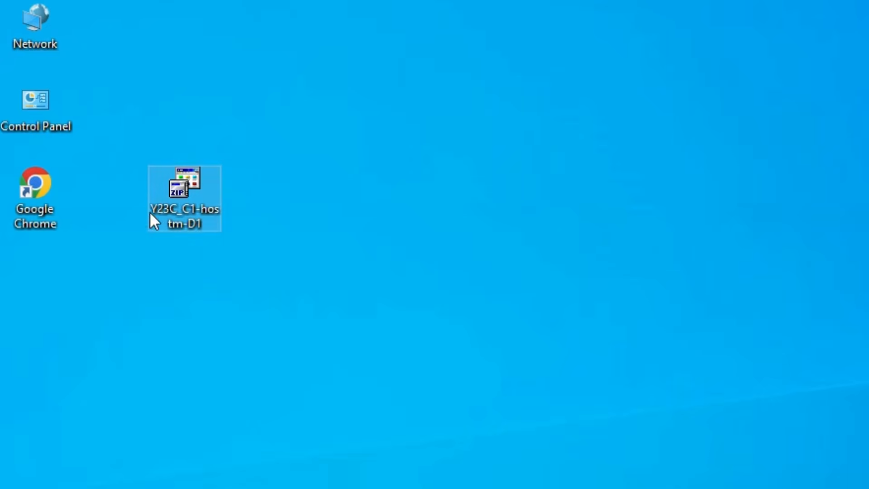
double_click(175, 195)
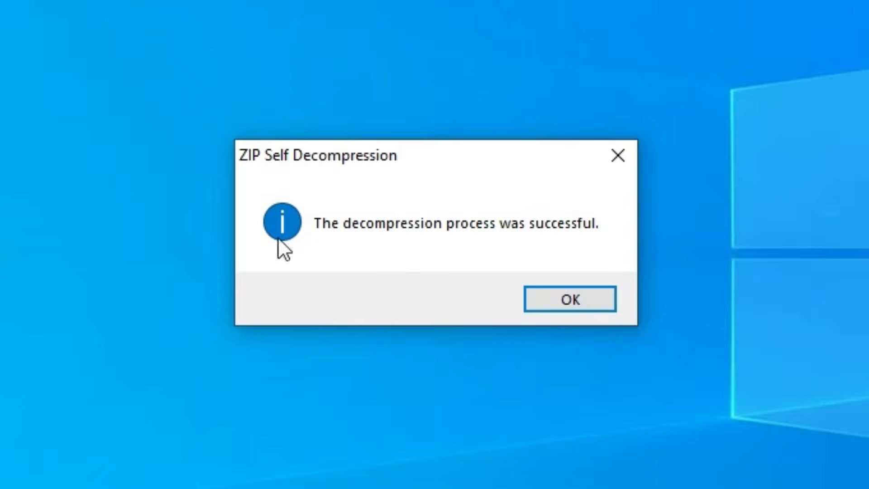
click(581, 297)
drag(37, 309, 205, 317)
Step: Look through the extracted driver files in the gdi folder, then close its window
double_click(200, 305)
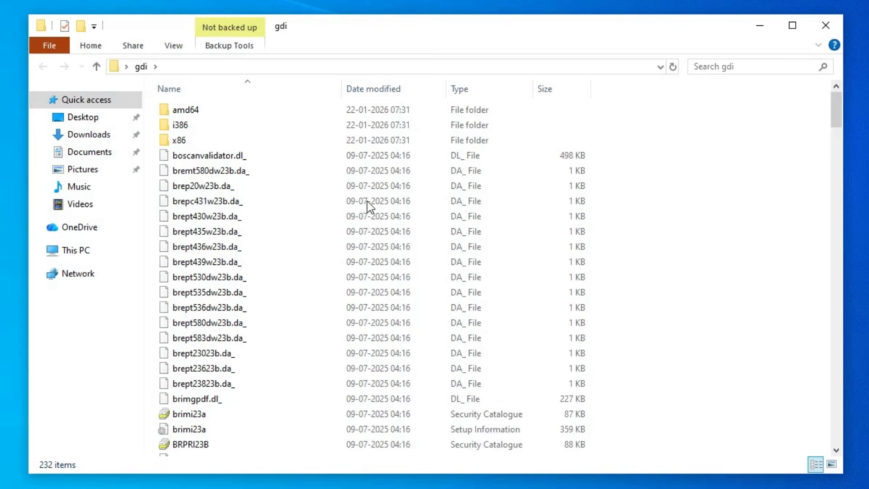
scroll(362, 405, down, 10)
scroll(362, 406, up, 12)
click(836, 24)
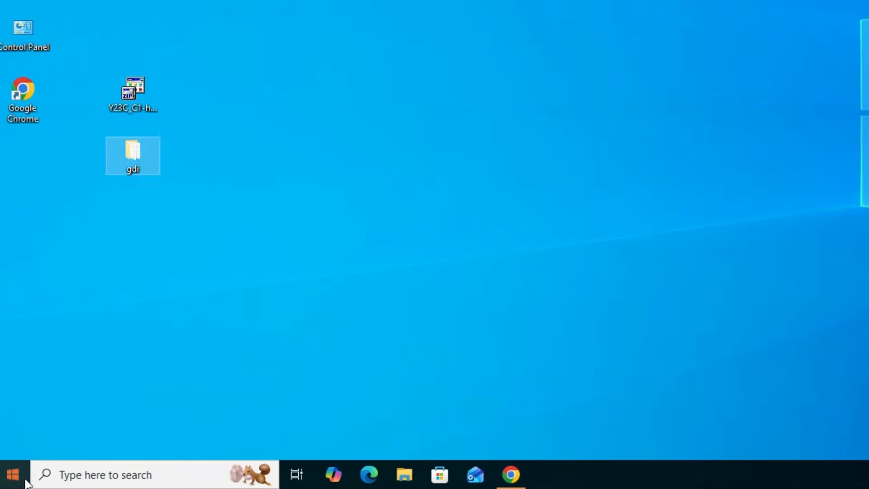
Step: Search Windows for the Printers & scanners settings and open them
click(14, 482)
text(p)
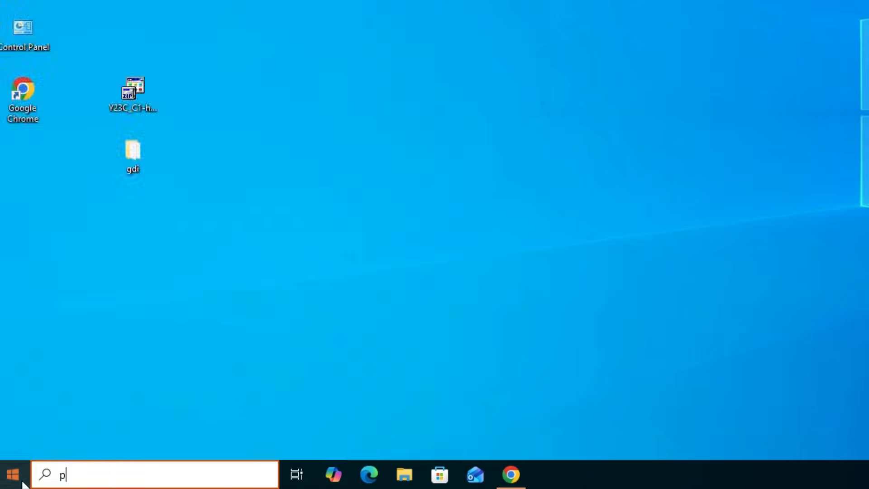
text(r)
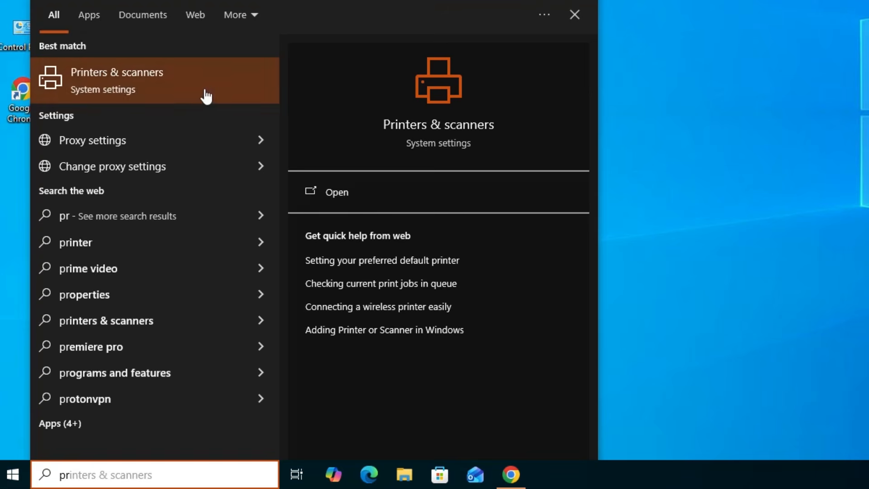
click(206, 96)
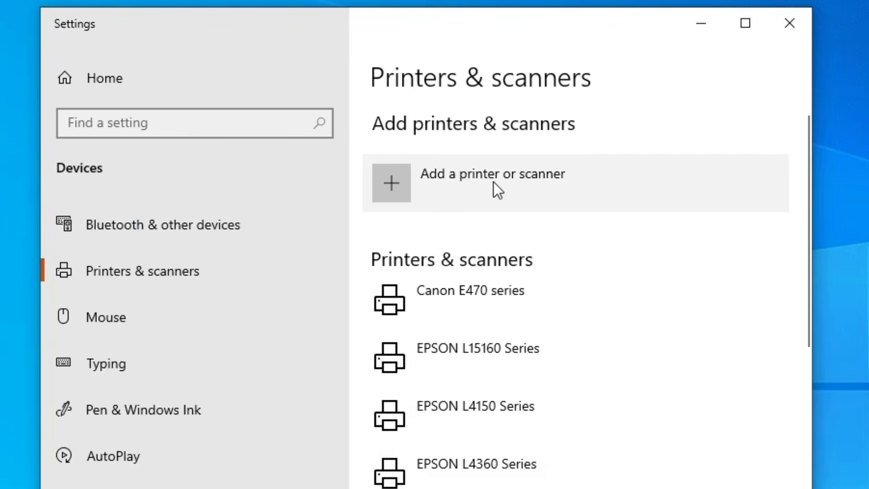
Step: Start adding an unlisted local printer with manual settings, using the existing port USB_001 (Local Port)
click(570, 181)
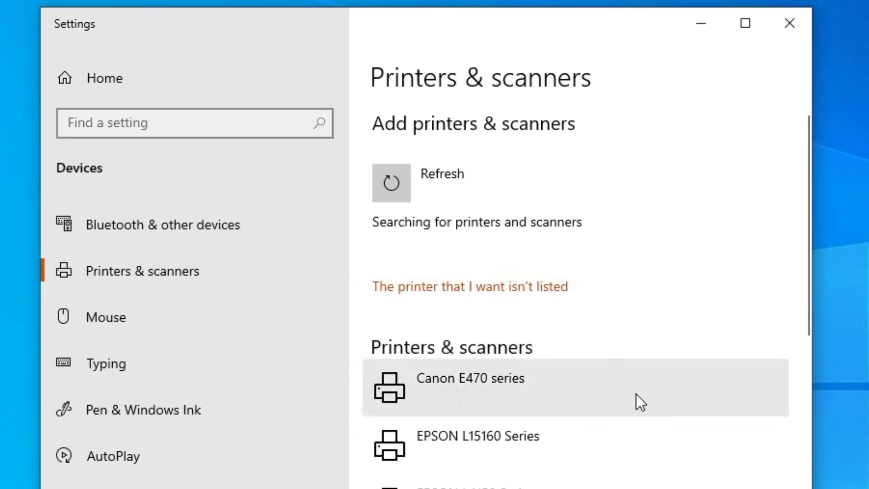
click(506, 285)
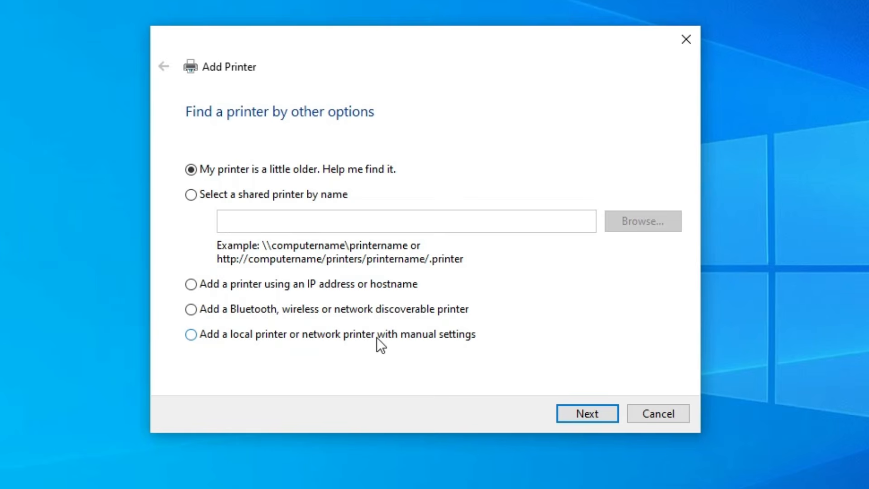
click(455, 338)
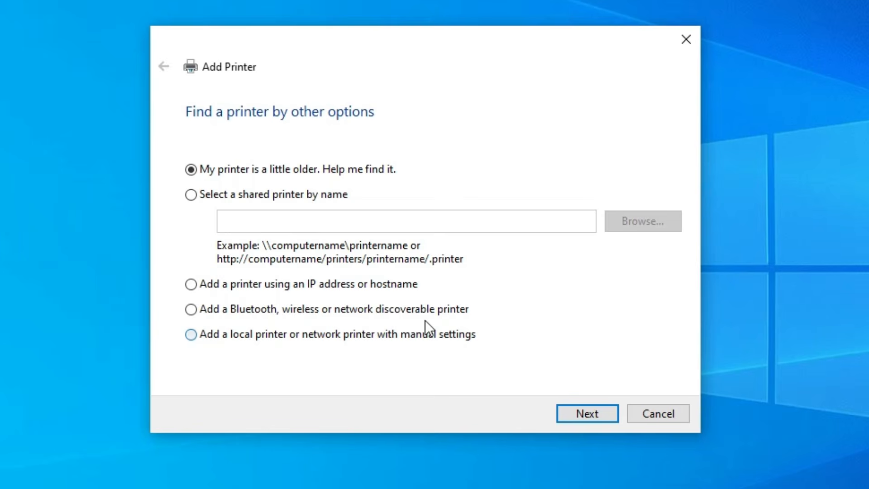
click(615, 413)
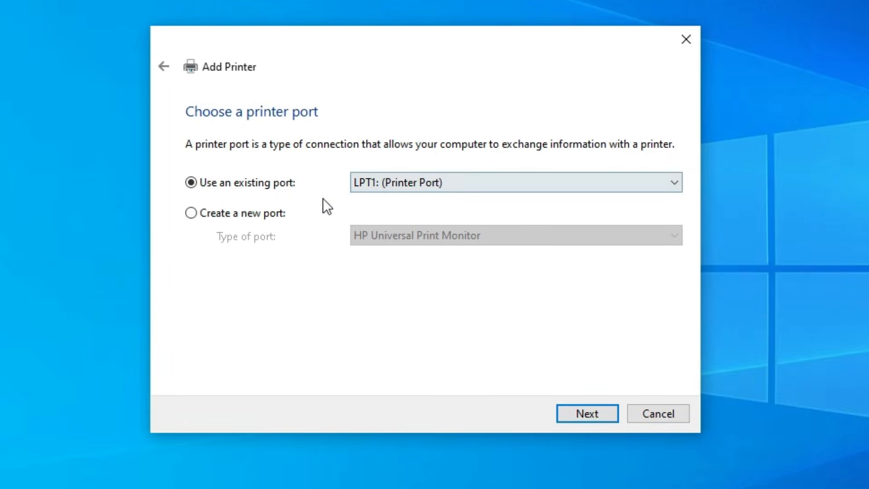
click(433, 181)
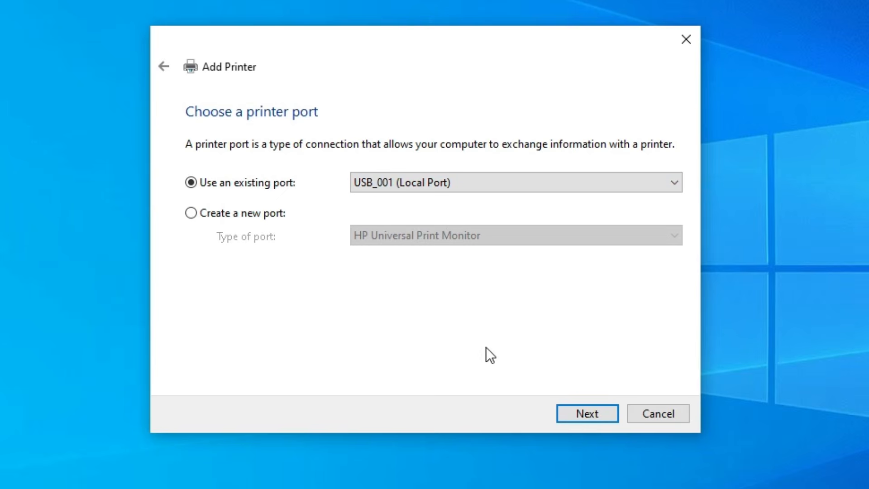
click(594, 407)
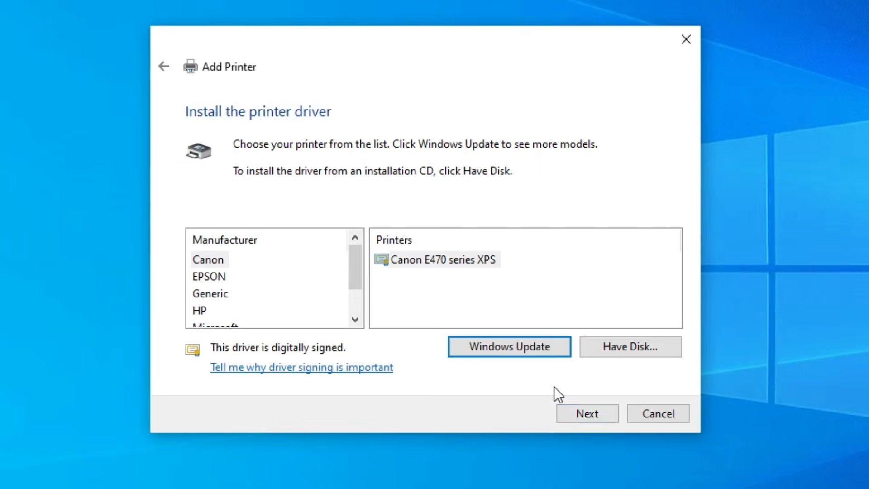
Step: Load the printer driver from disk using the brimi23a setup information file in the desktop's gdi folder
click(643, 349)
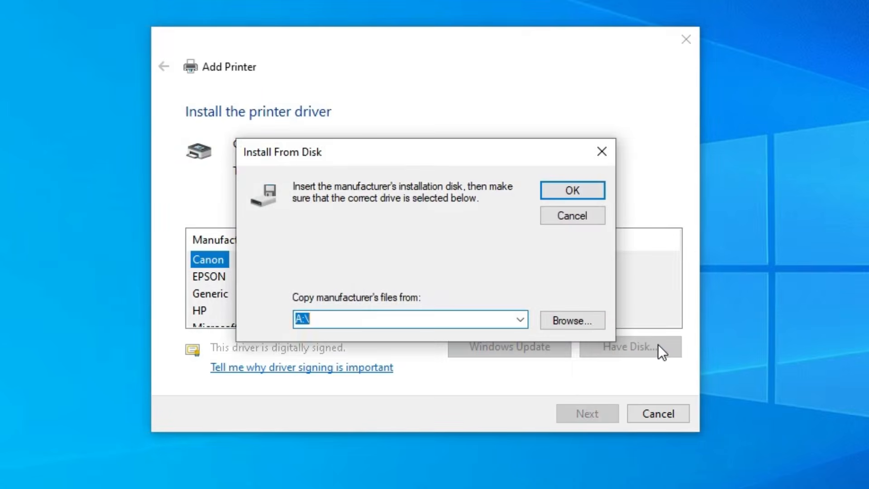
click(571, 320)
click(288, 202)
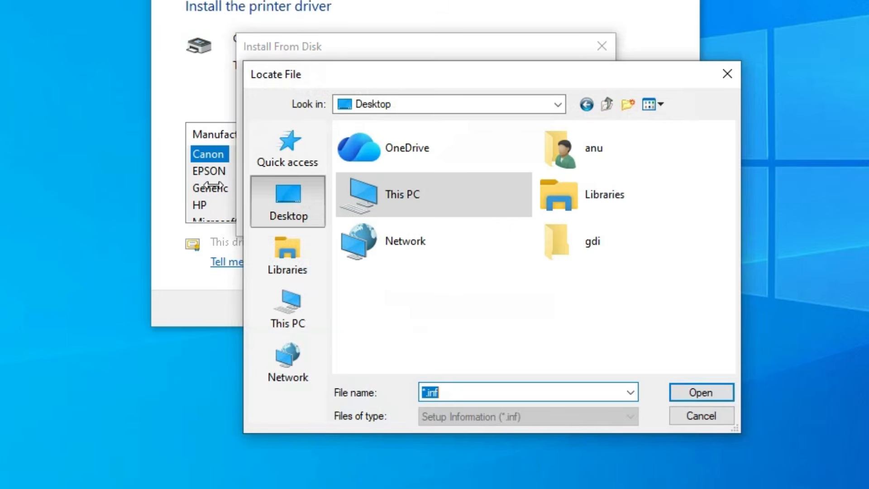
click(595, 234)
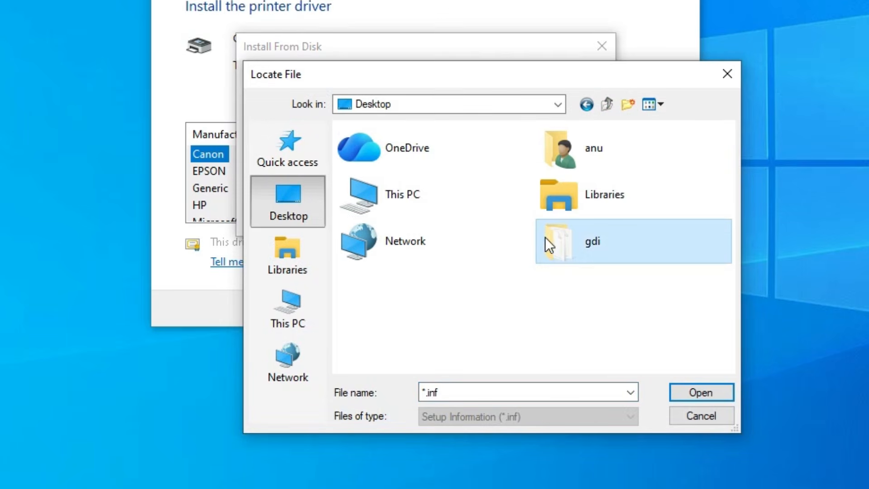
double_click(596, 246)
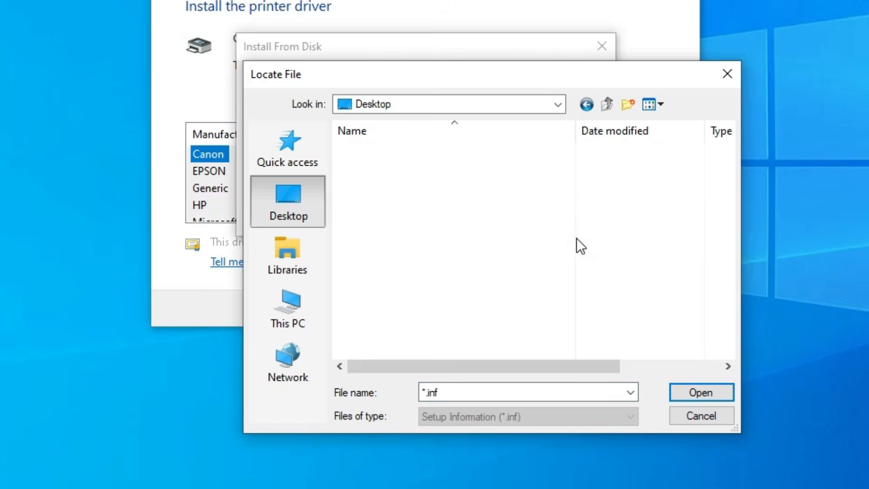
click(374, 203)
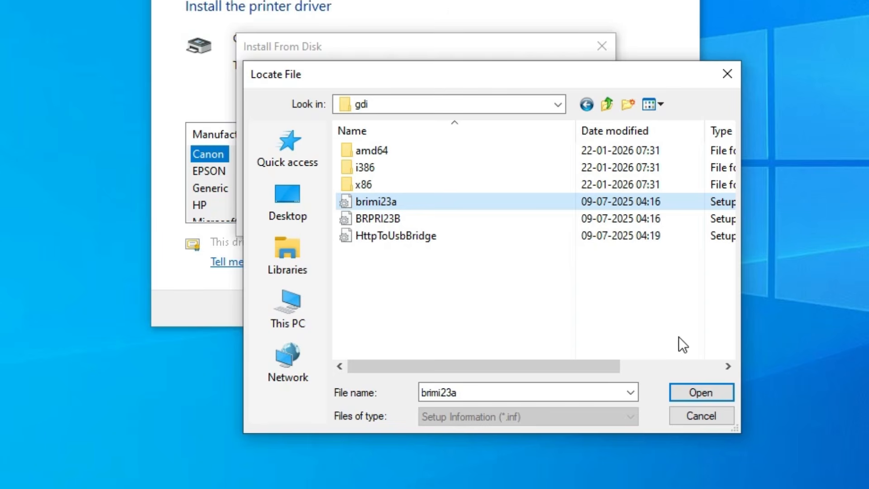
click(698, 393)
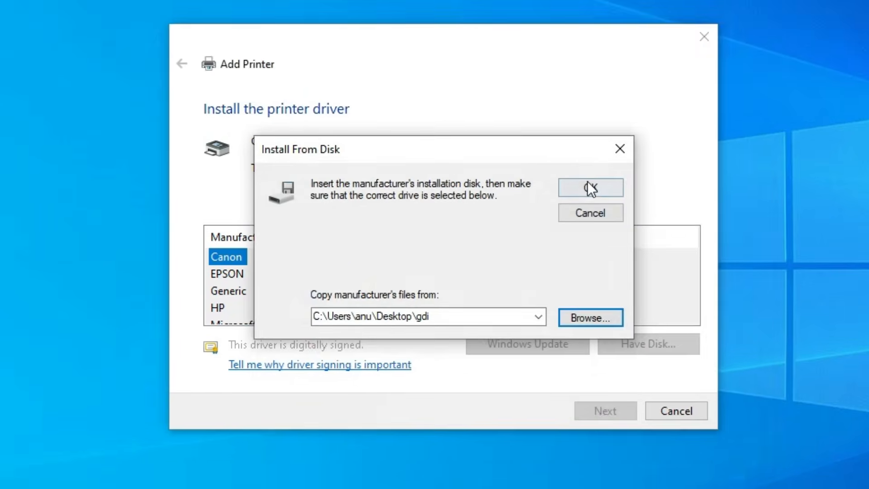
click(587, 182)
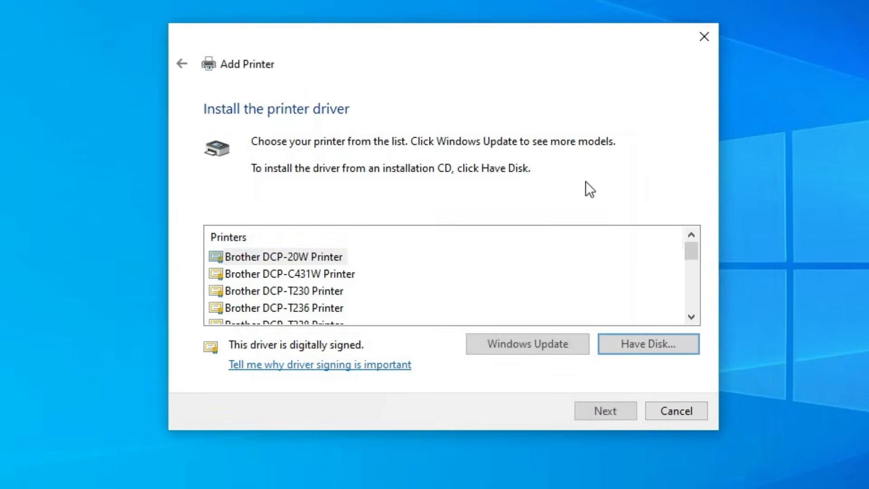
Step: Select Brother DCP-T430W Printer as the driver model to install
click(309, 307)
key(Down)
key(Down)
key(Down)
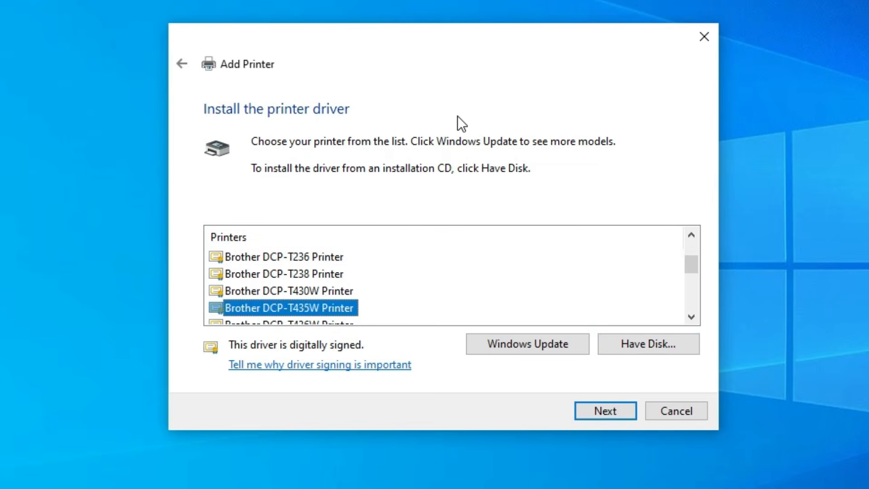
key(Up)
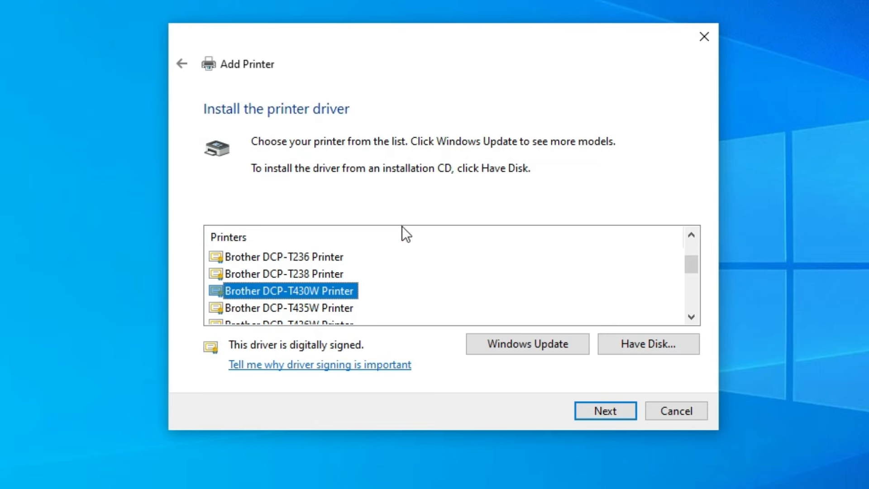
Step: Install the printer under the name Brother DCP-T430W Printer without sharing it, and finish adding it without printing a test page
click(621, 414)
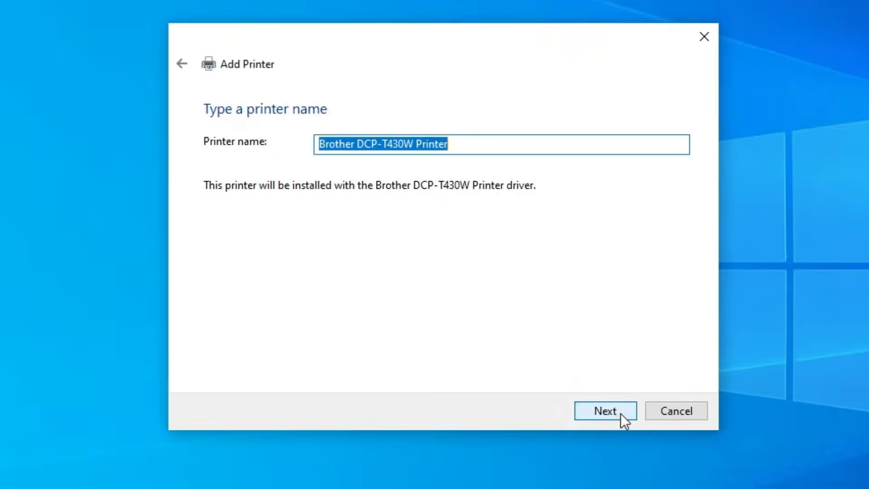
click(530, 146)
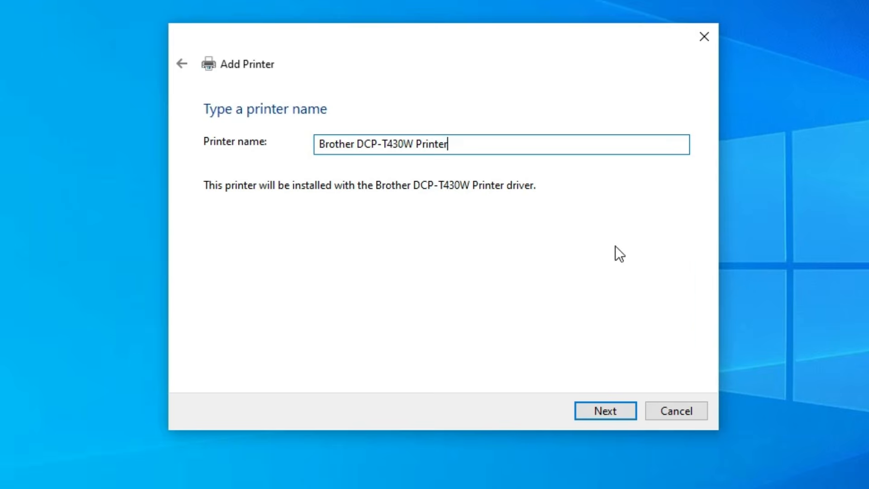
click(615, 409)
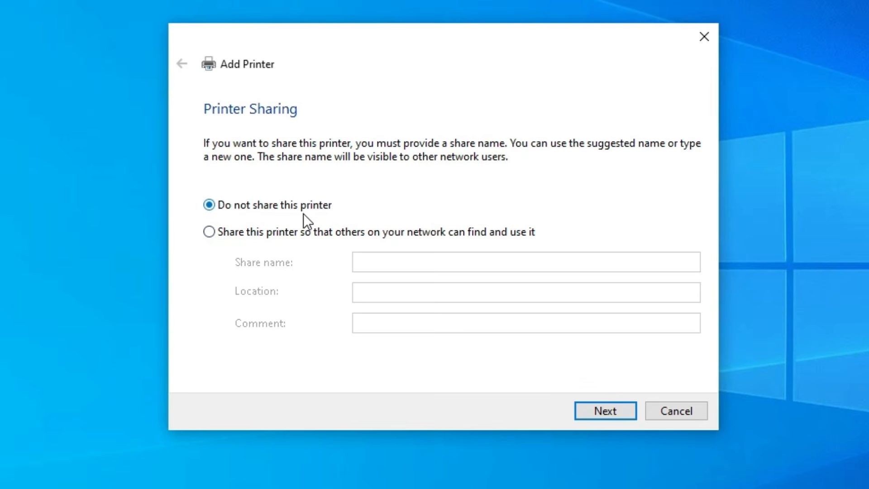
click(626, 414)
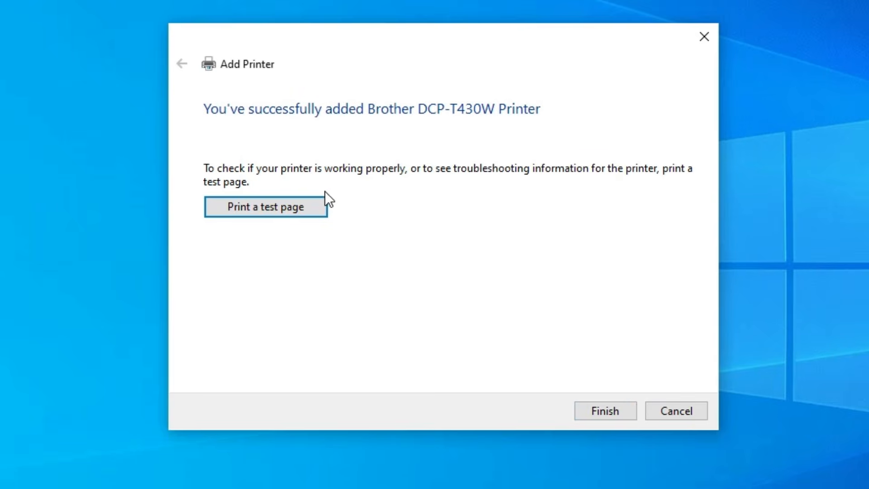
click(615, 409)
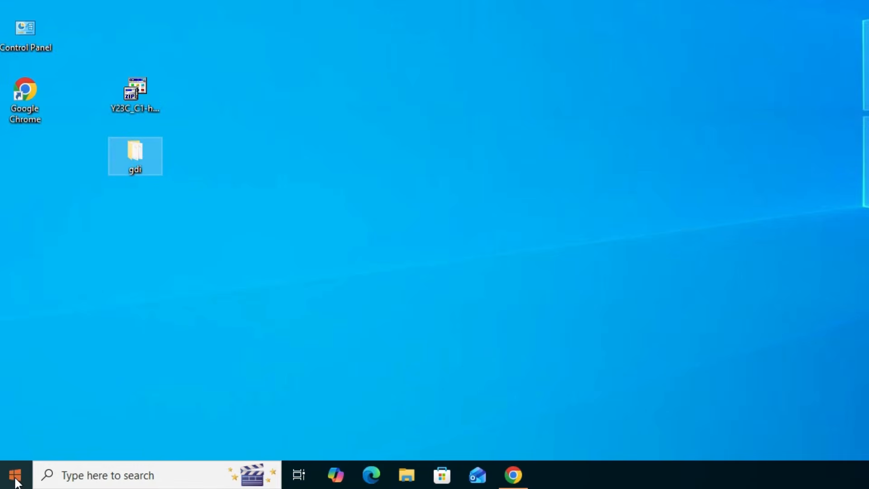
Step: Open the Printers & scanners settings again to check the list for the newly added printer, and close the settings window
click(15, 475)
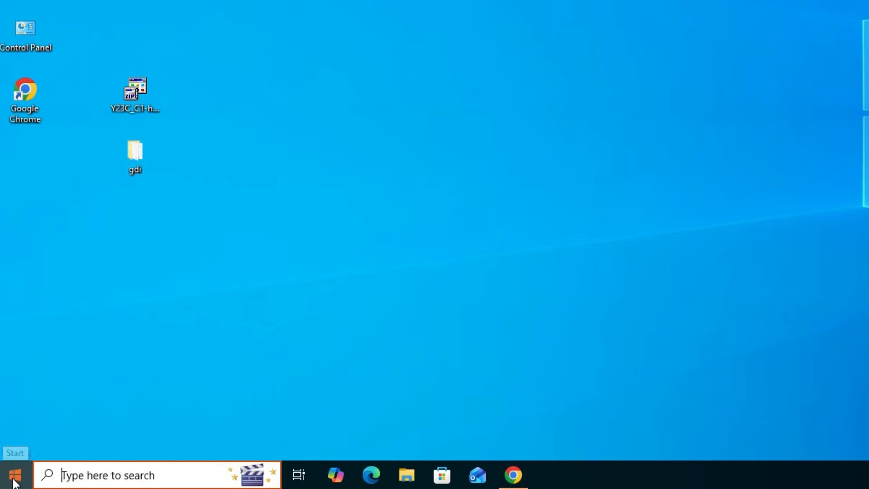
text(pr)
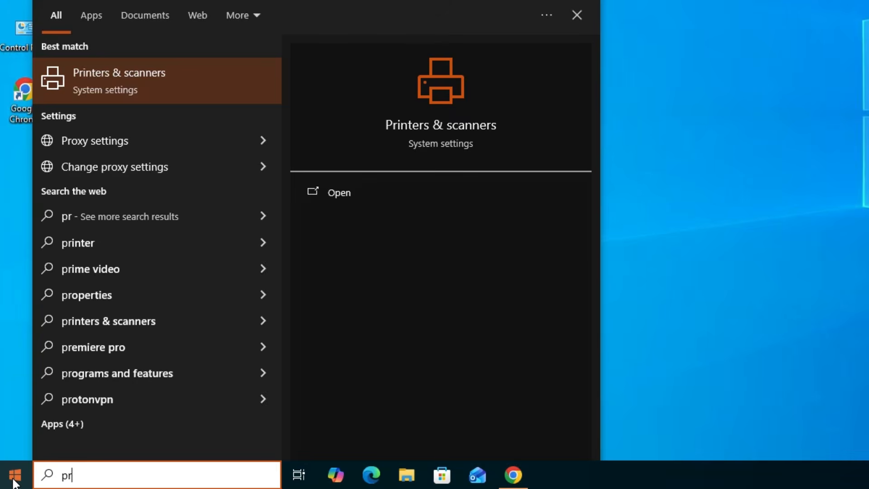
click(112, 78)
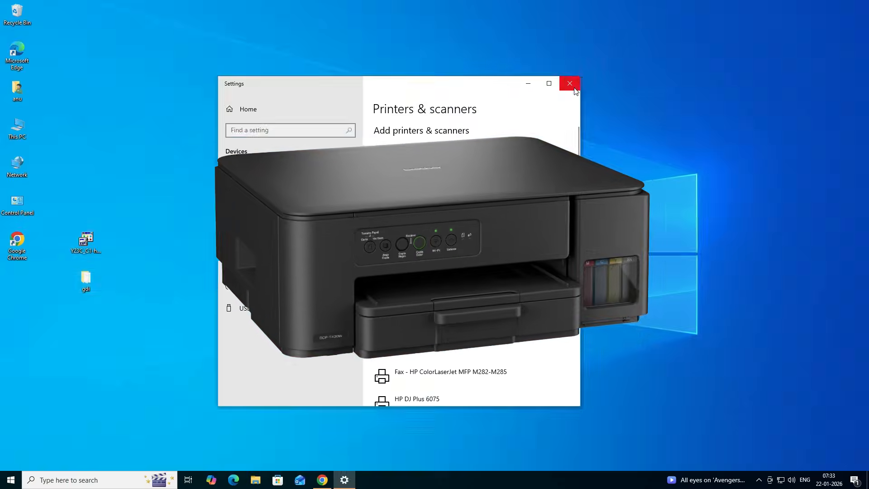
click(760, 10)
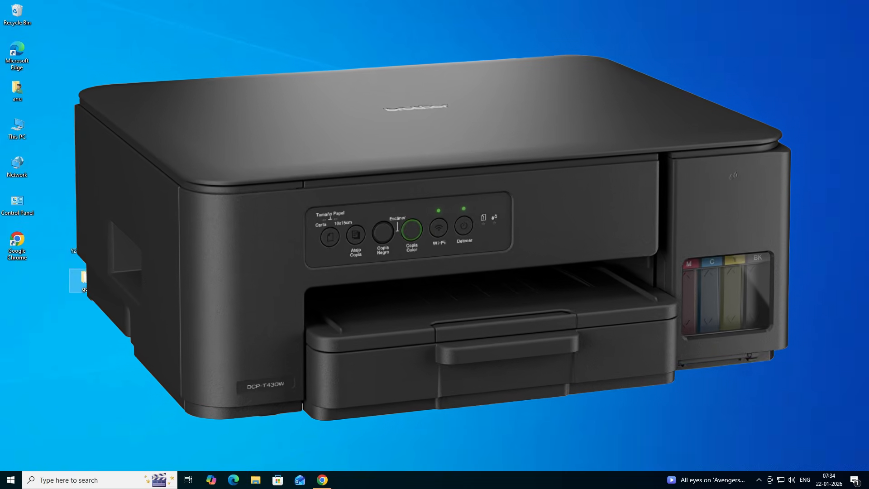